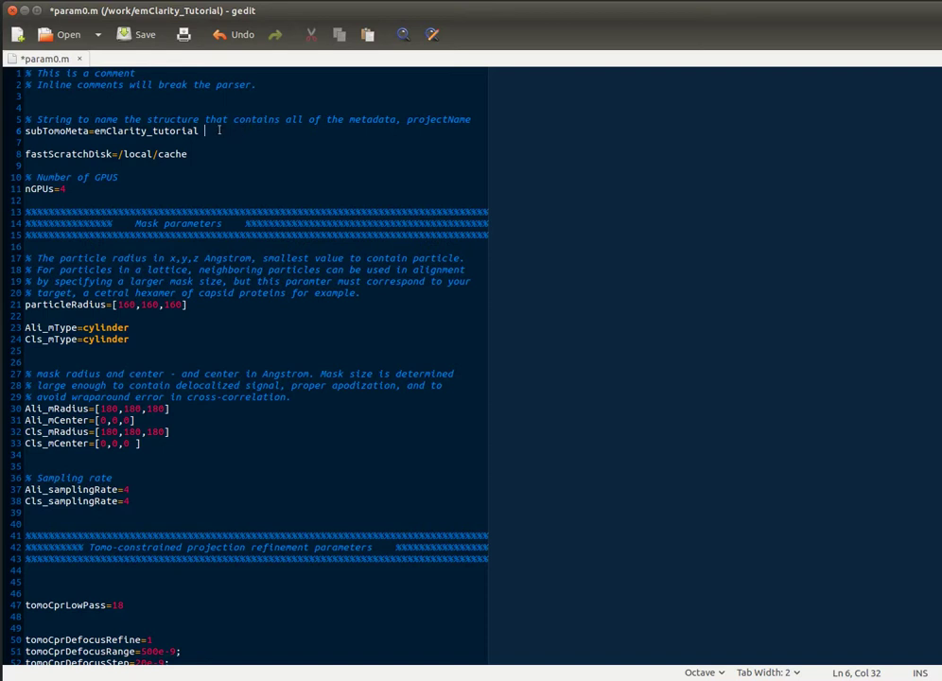
- Add the inline text "% comment" after the subTomoMeta value and remove it again
type("% comment")
left_click_drag(203, 130, 282, 130)
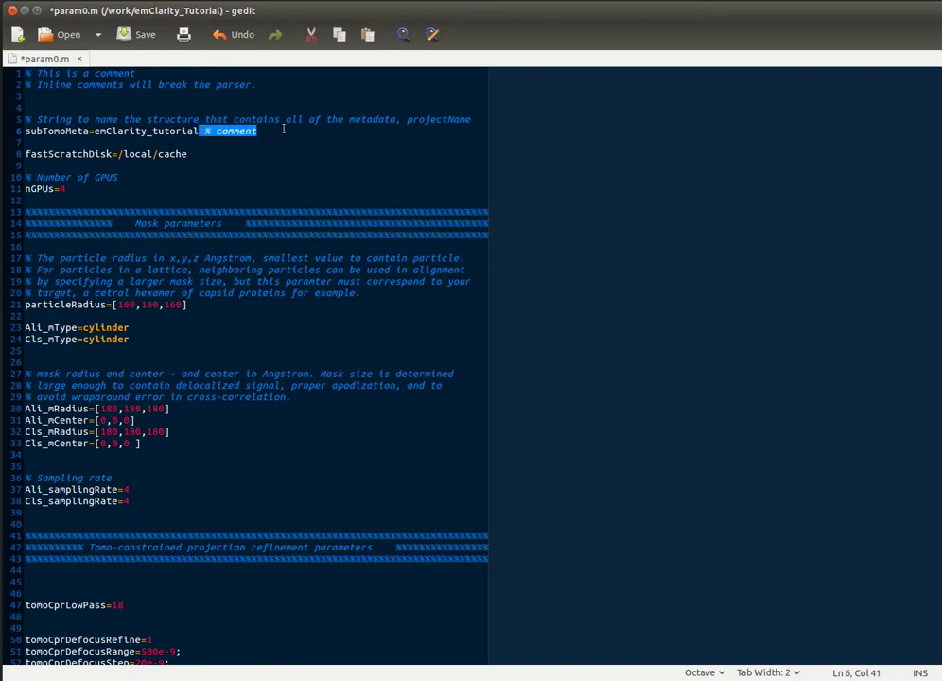
key("Delete")
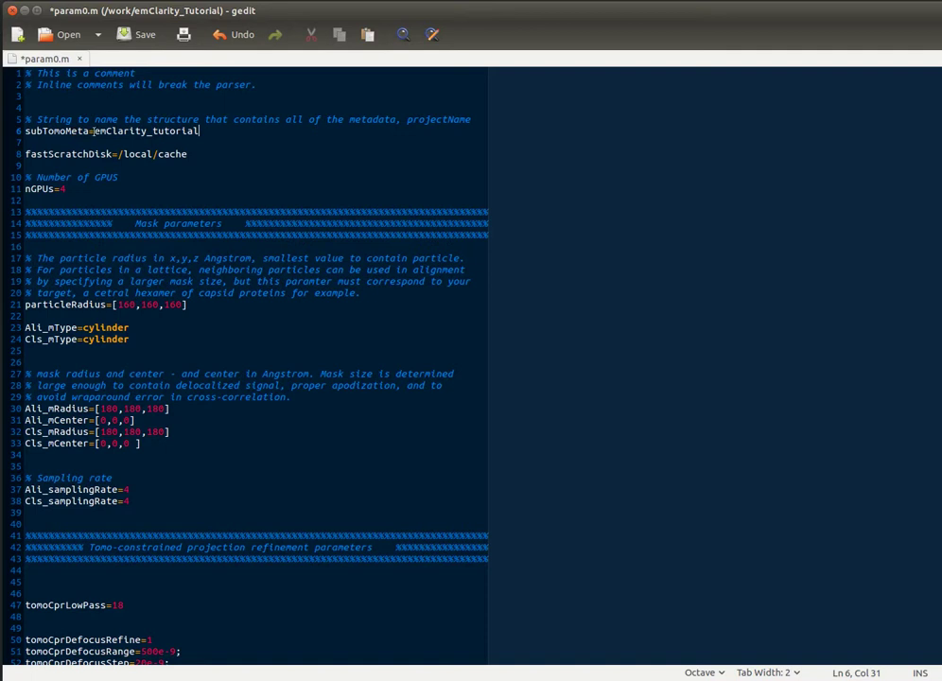
- Replace the fastScratchDisk value on line 8 with "fastScratchDisk=/local/cache"
left_click_drag(94, 130, 199, 130)
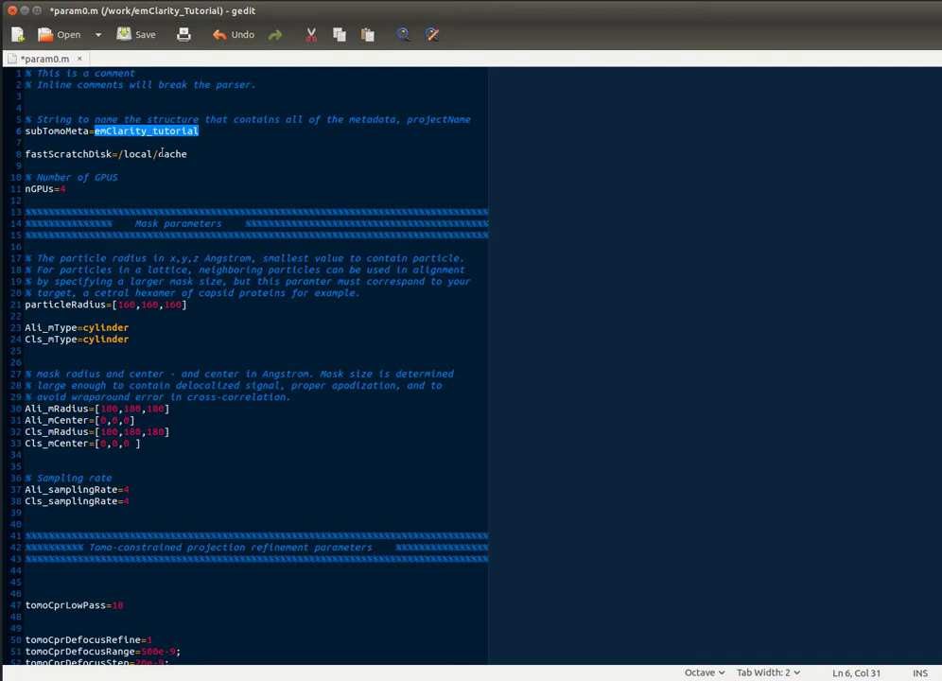
key("Down")
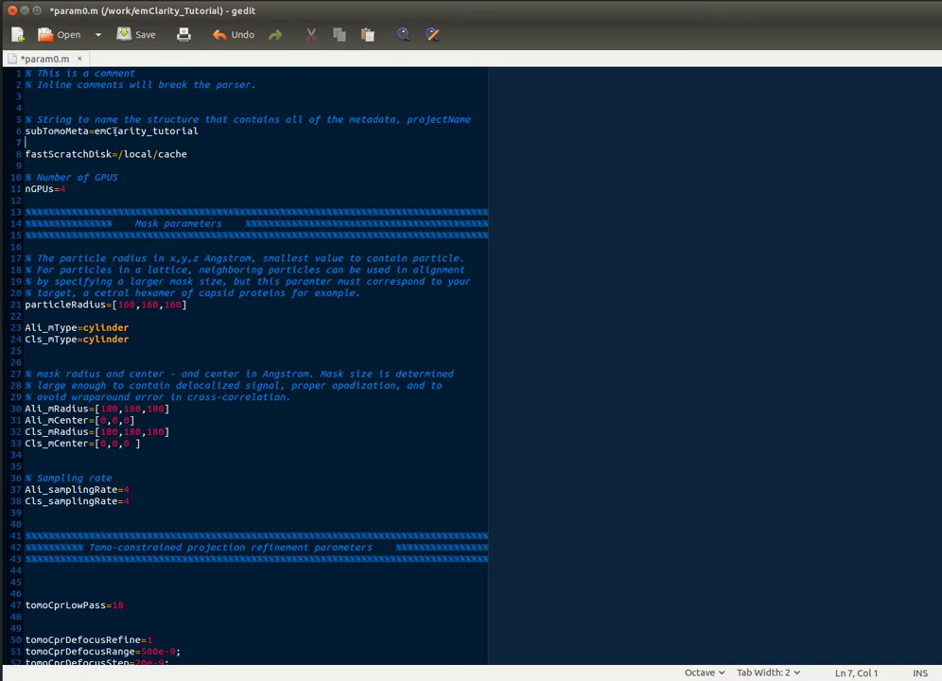
left_click_drag(25, 154, 113, 154)
left_click(232, 177)
left_click_drag(119, 153, 189, 153)
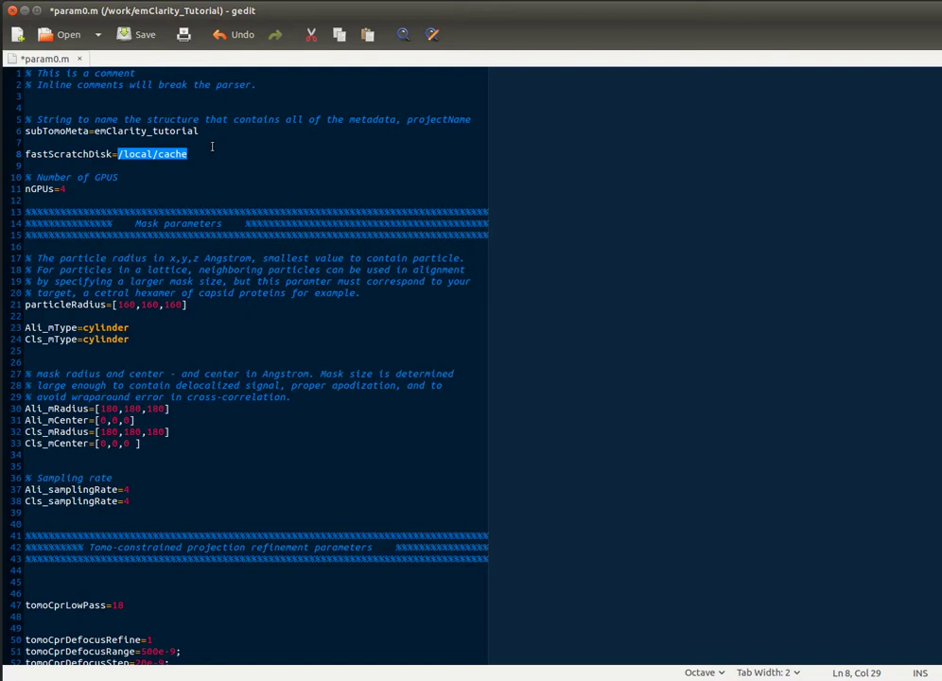
key("BackSpace")
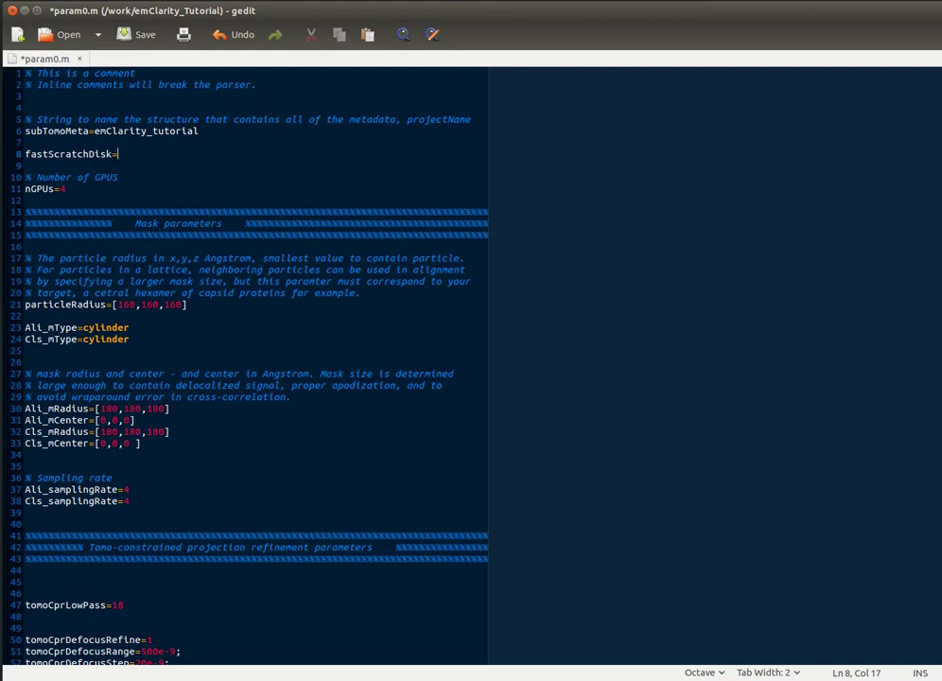
type("fastScratchDisk=/local/cache")
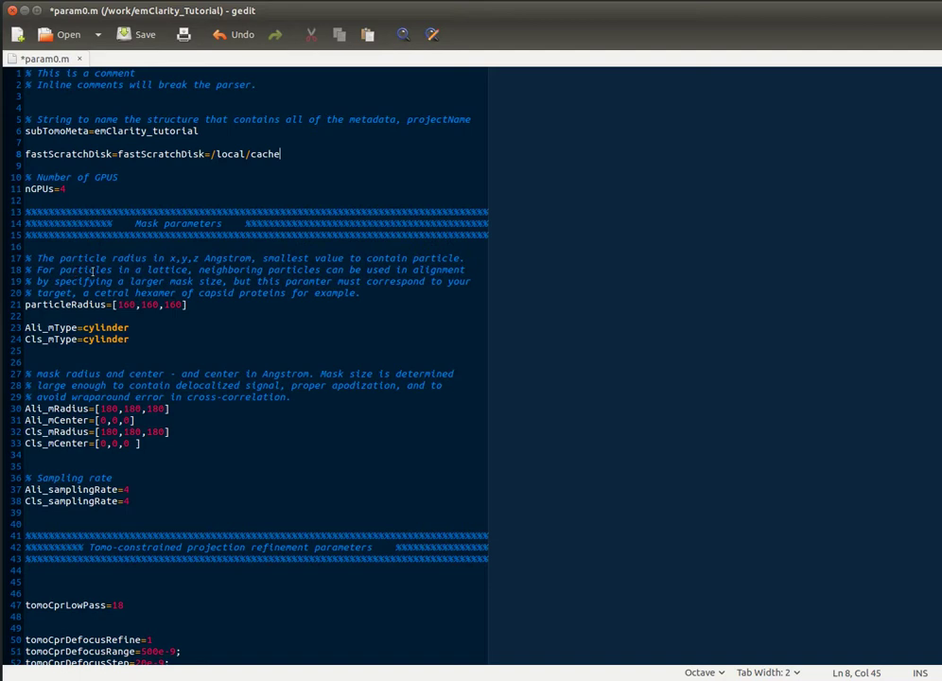
- Set the alignment mask type Ali_mType to sphere in the mask parameters
scroll(93, 276, "down", 2)
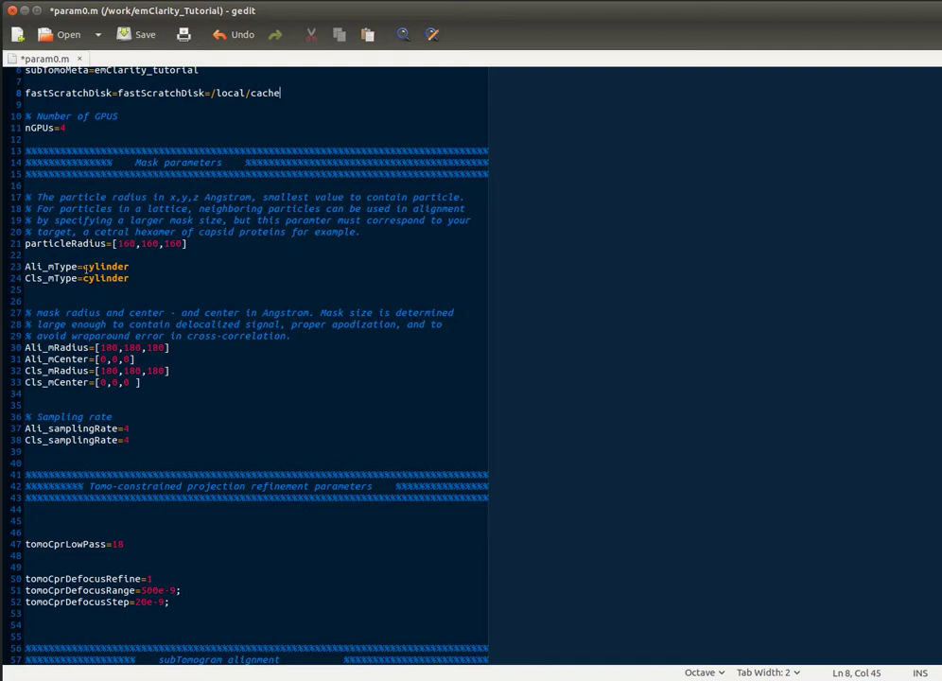
left_click_drag(82, 267, 138, 268)
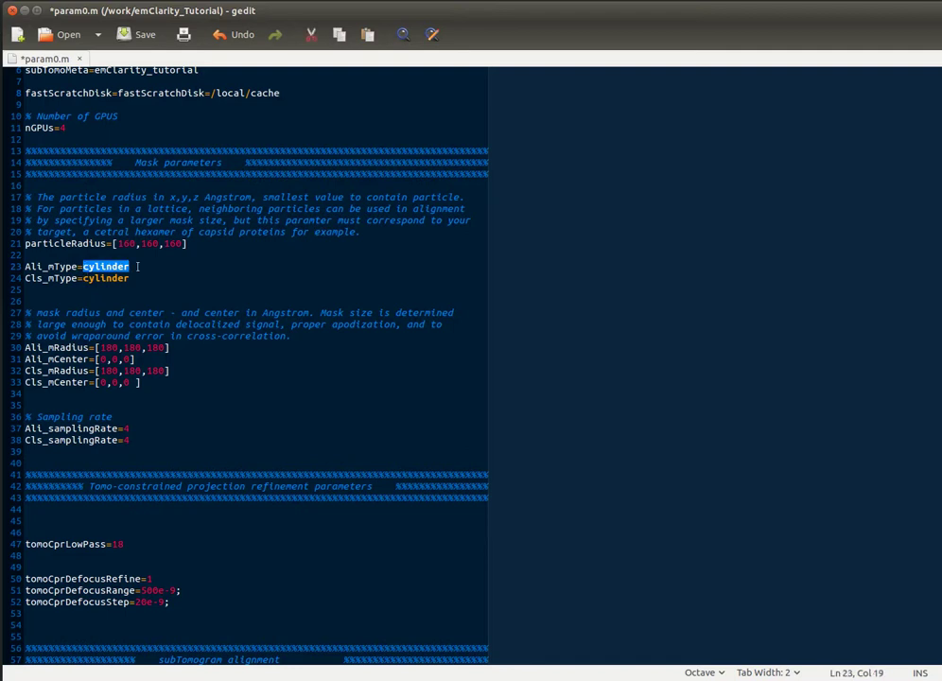
type("Spher")
key("BackSpace")
key("BackSpace")
key("BackSpace")
key("BackSpace")
key("BackSpace")
type("sphere")
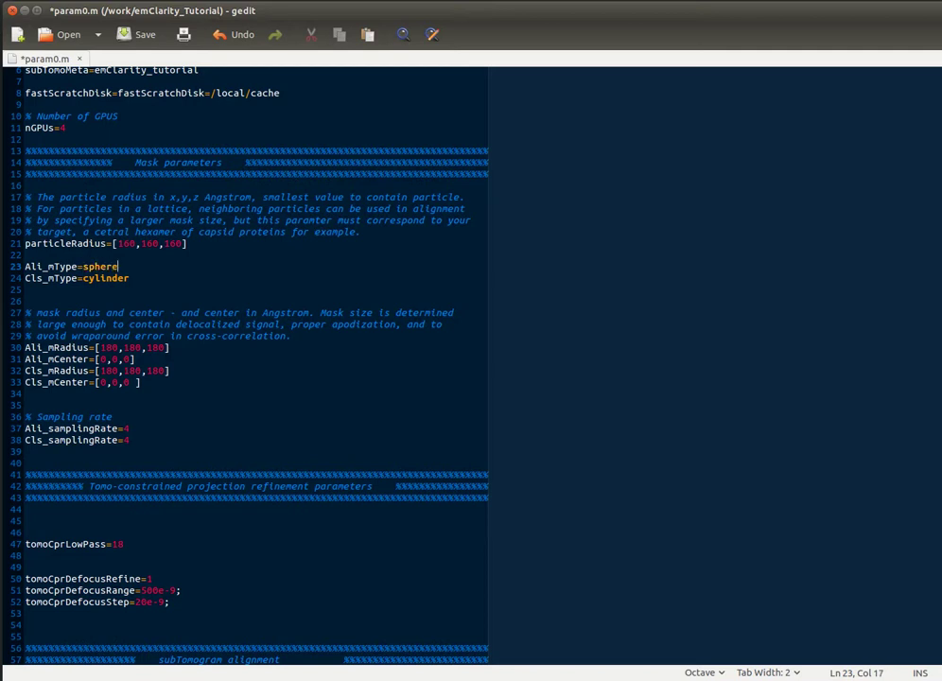
- Set the classification mask type Cls_mType to sphere in the mask parameters
left_click_drag(87, 278, 145, 276)
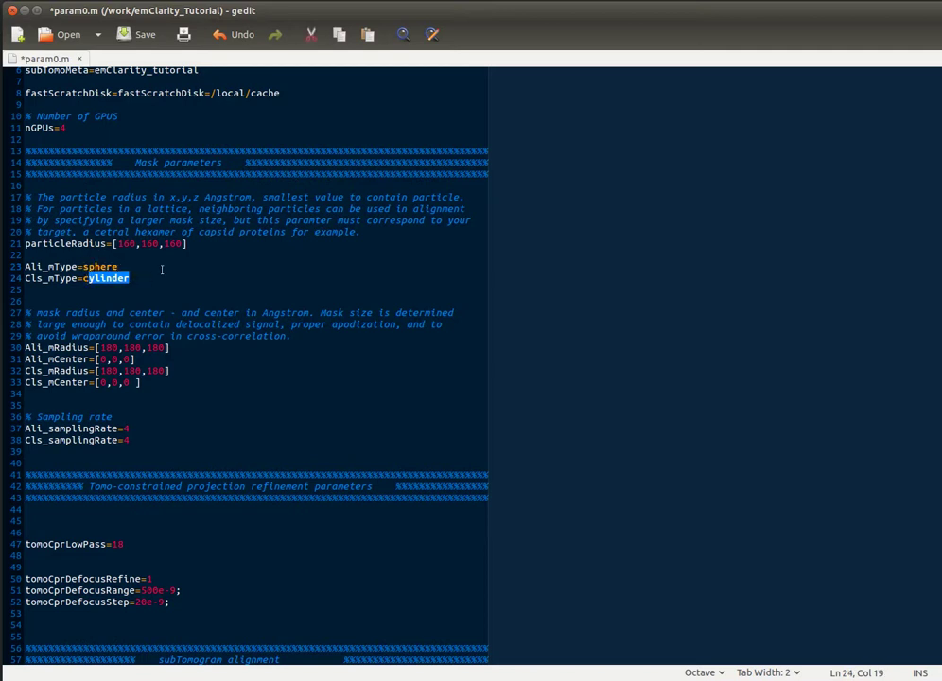
key("BackSpace")
key("BackSpace")
type("sphere")
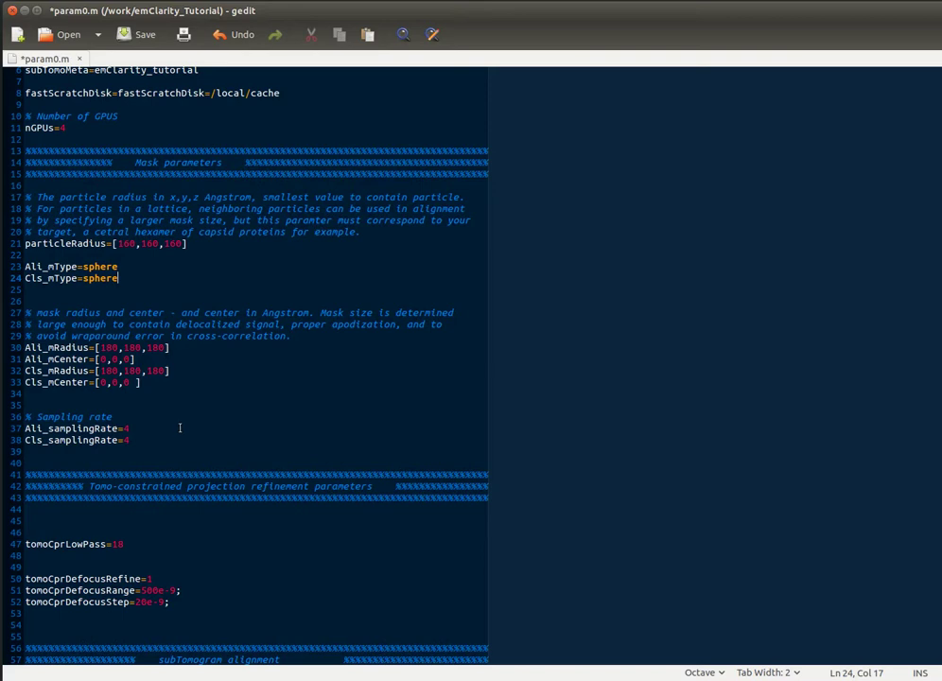
- Examine the tomoCprLowPass value, the Raw_classes symmetry settings and the in-plane and out-of-plane values of Raw_angleSearch
scroll(196, 426, "down", 5)
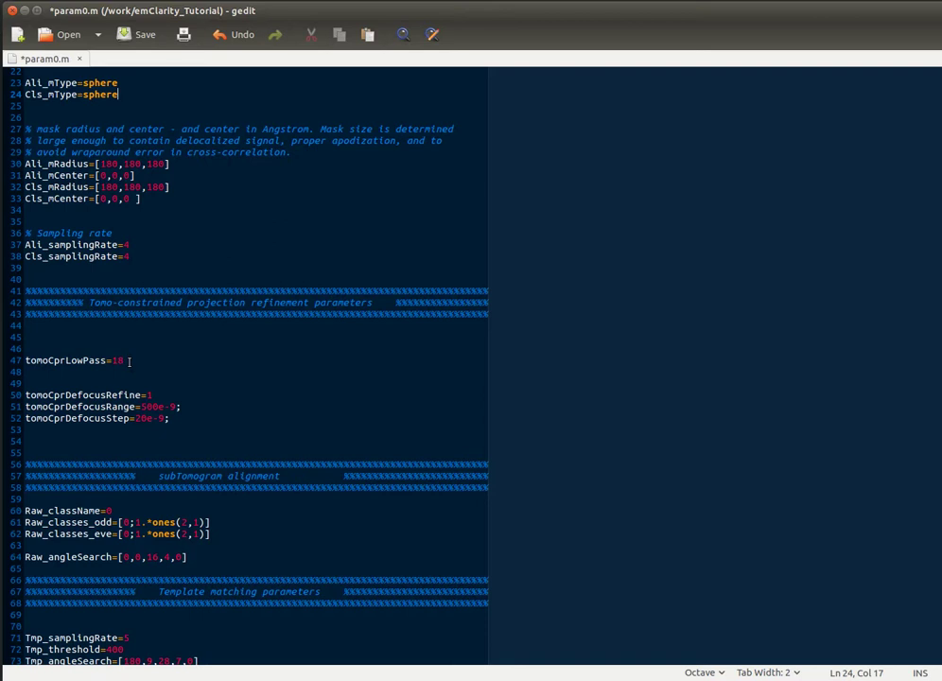
left_click_drag(122, 360, 111, 360)
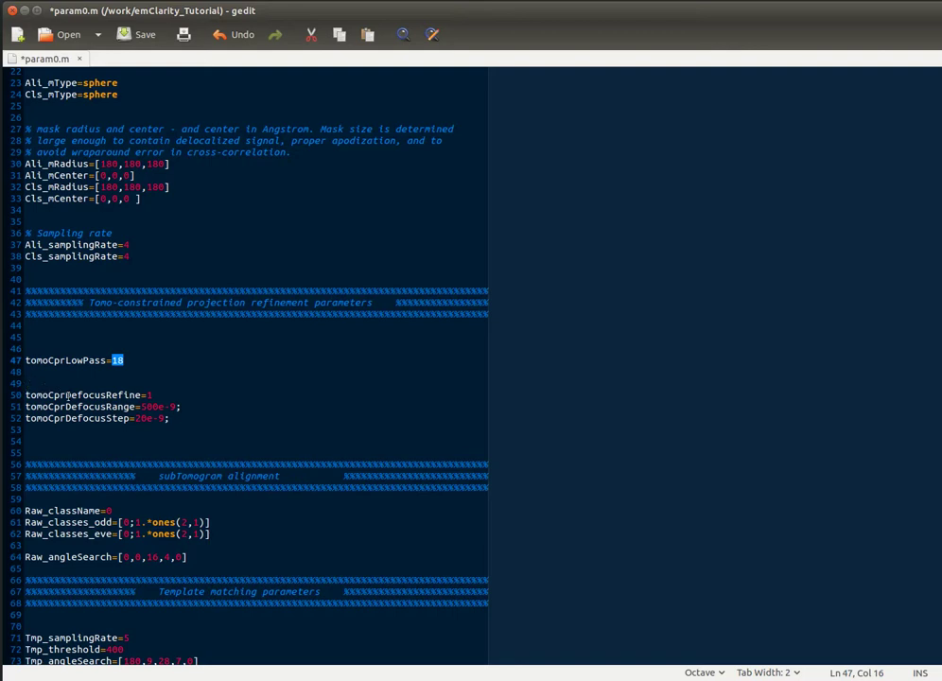
scroll(83, 398, "down", 3)
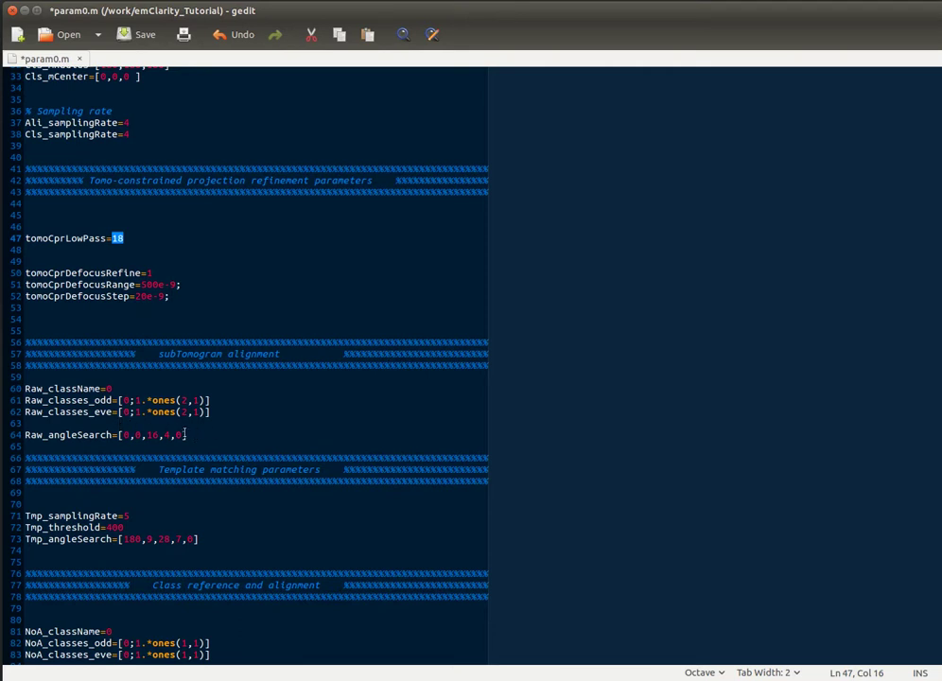
double_click(138, 400)
left_click_drag(24, 435, 187, 435)
left_click(193, 456)
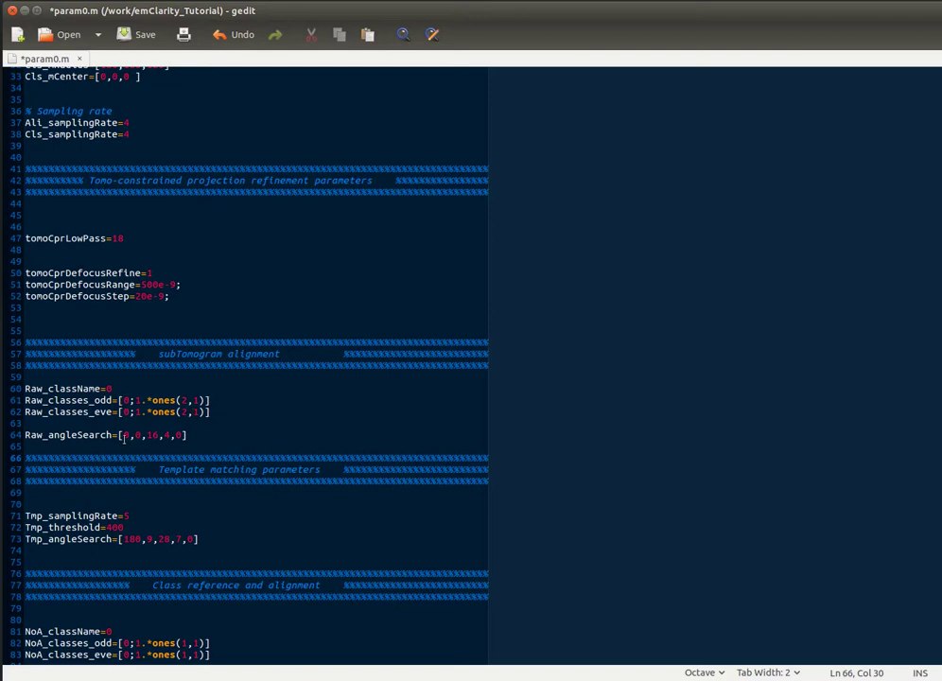
left_click_drag(124, 436, 141, 436)
left_click_drag(147, 435, 170, 436)
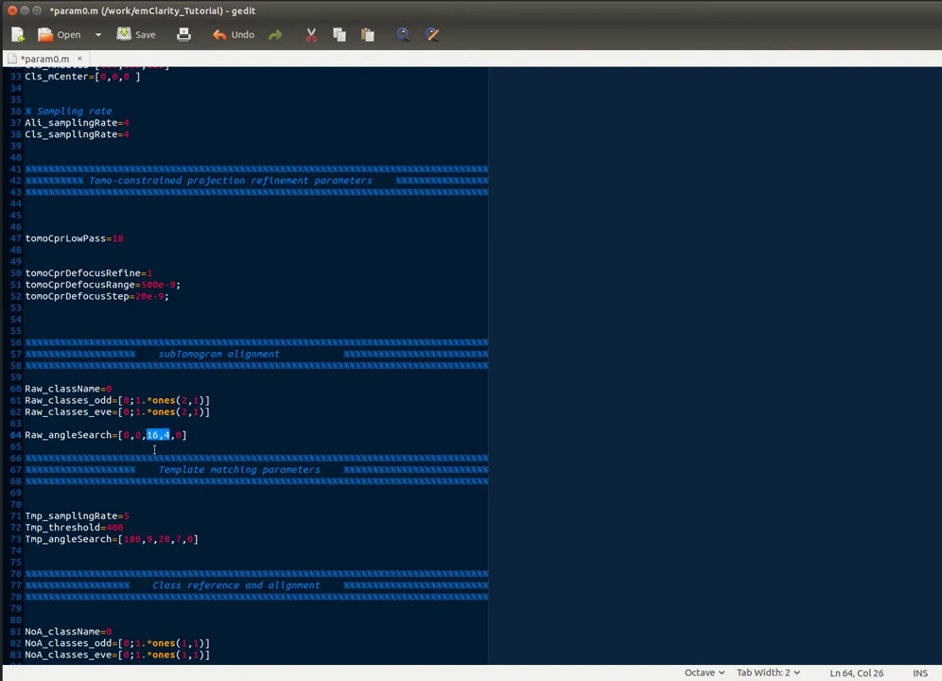
left_click(153, 448)
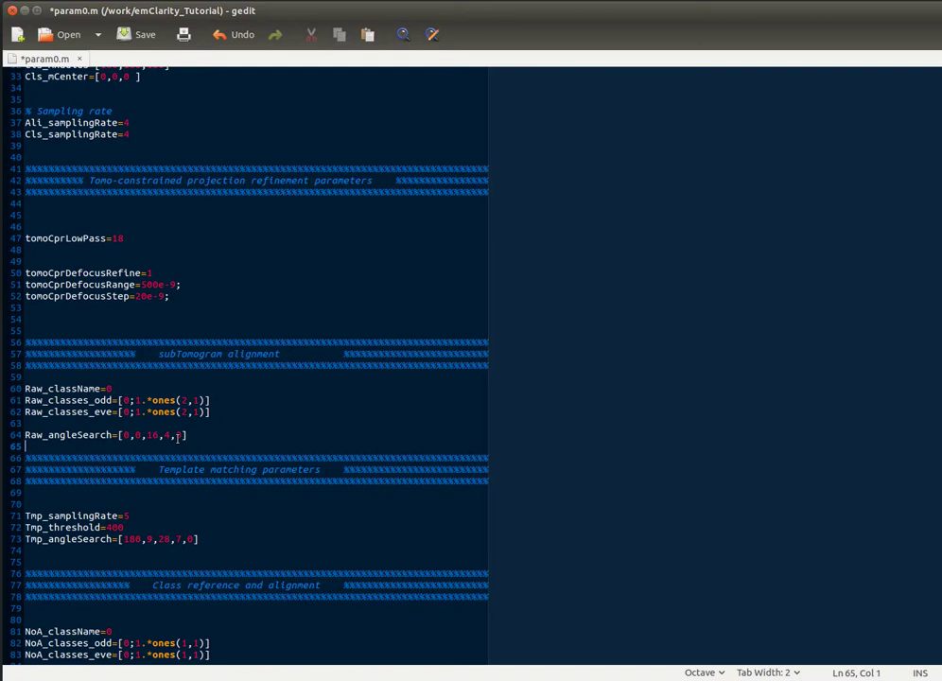
- Change Raw_angleSearch in the subTomogram alignment section to [16,4,0,0]
left_click(177, 435)
key("BackSpace")
key("BackSpace")
left_click_drag(122, 435, 139, 435)
type("16")
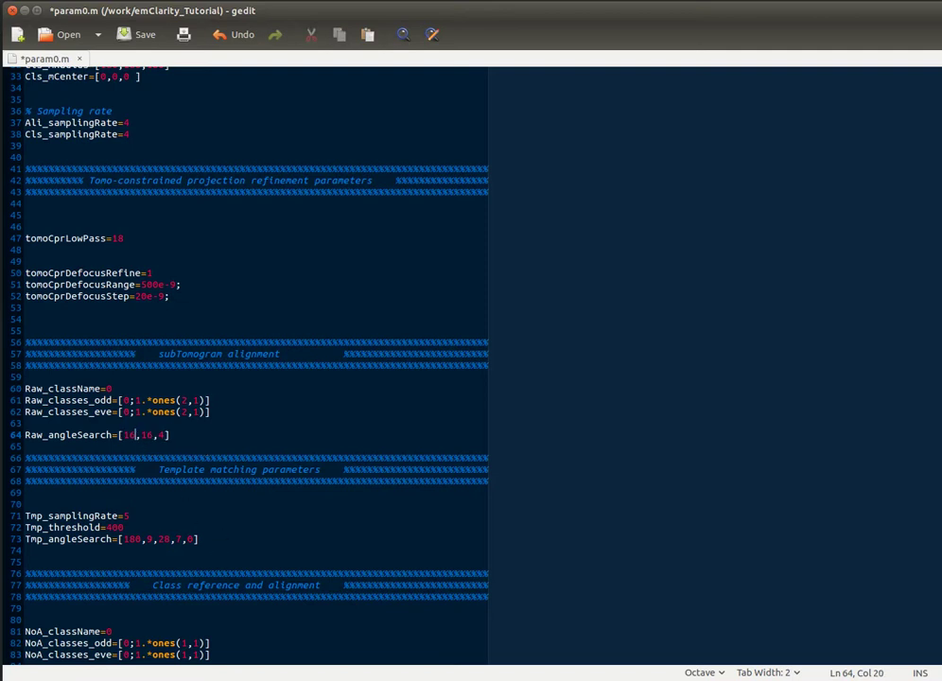
type(",4")
left_click_drag(152, 434, 177, 434)
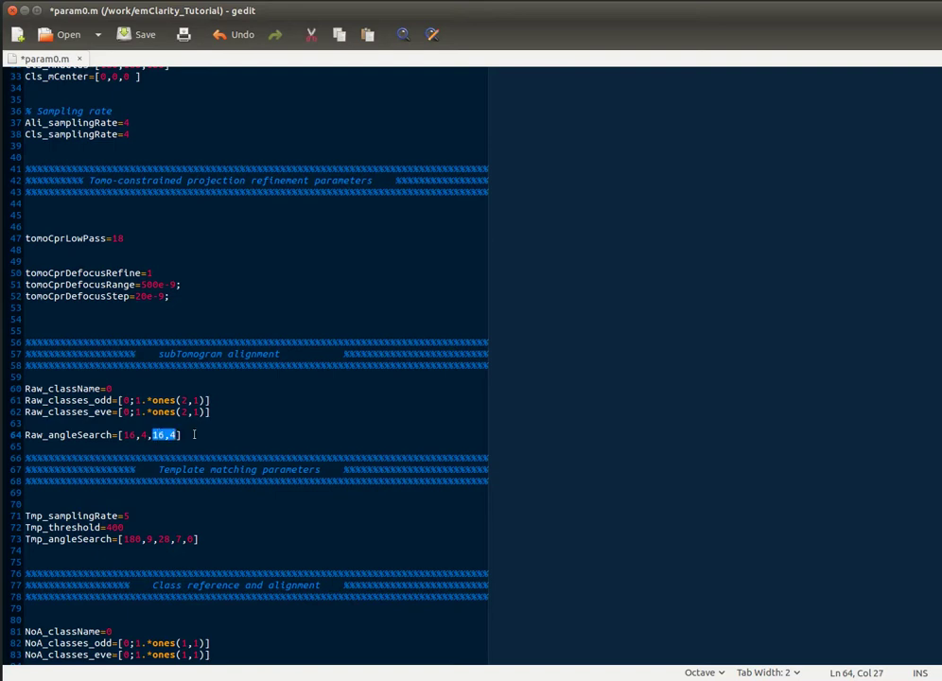
type("0,0")
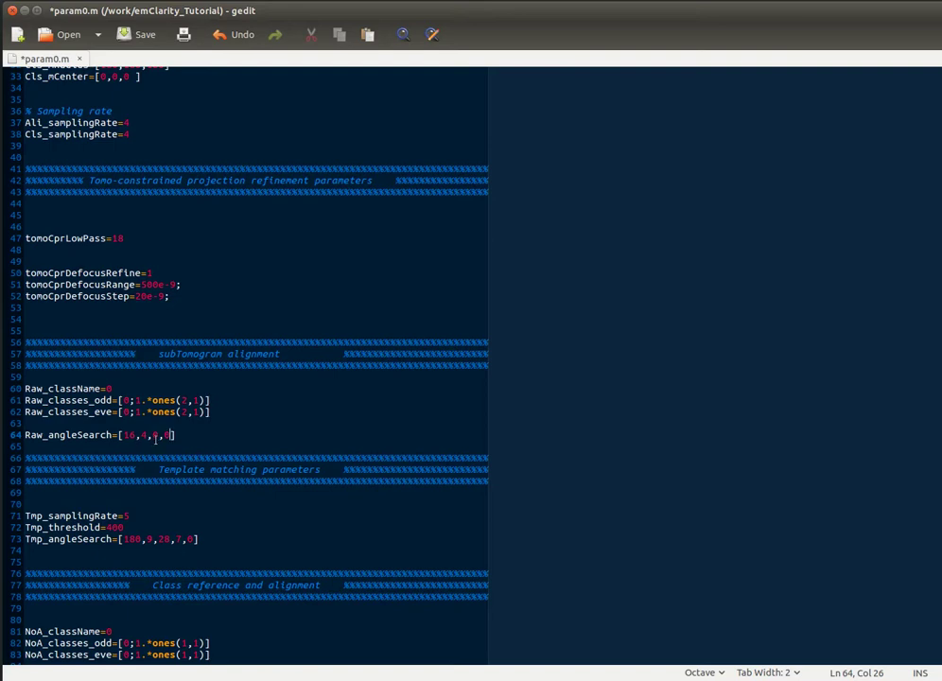
- Change Tmp_angleSearch in the template matching parameters to [180,12,180,12,0]
scroll(151, 442, "down", 5)
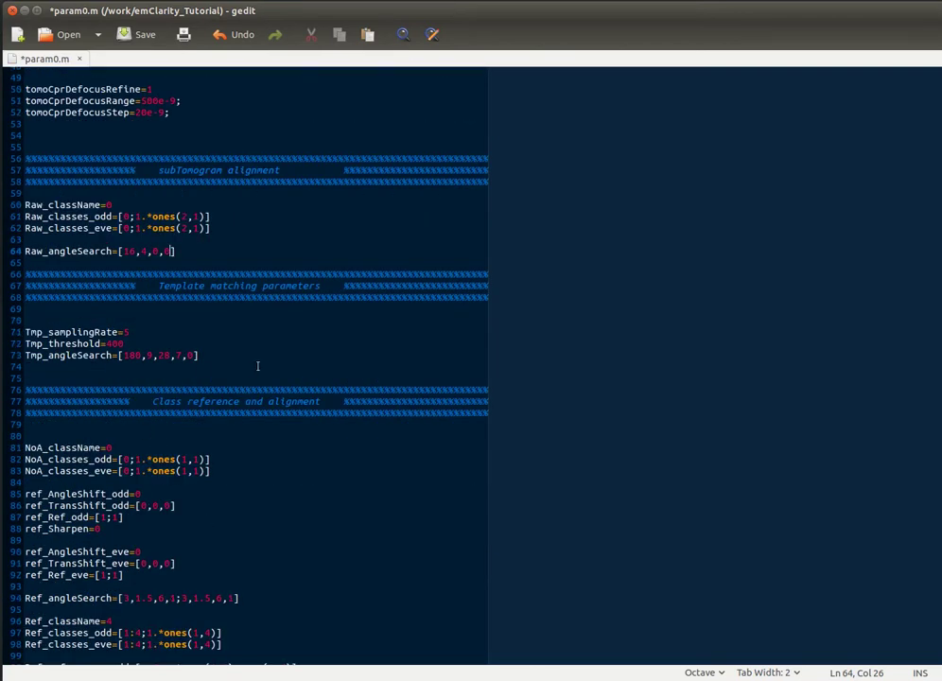
left_click(143, 332)
left_click_drag(122, 356, 181, 355)
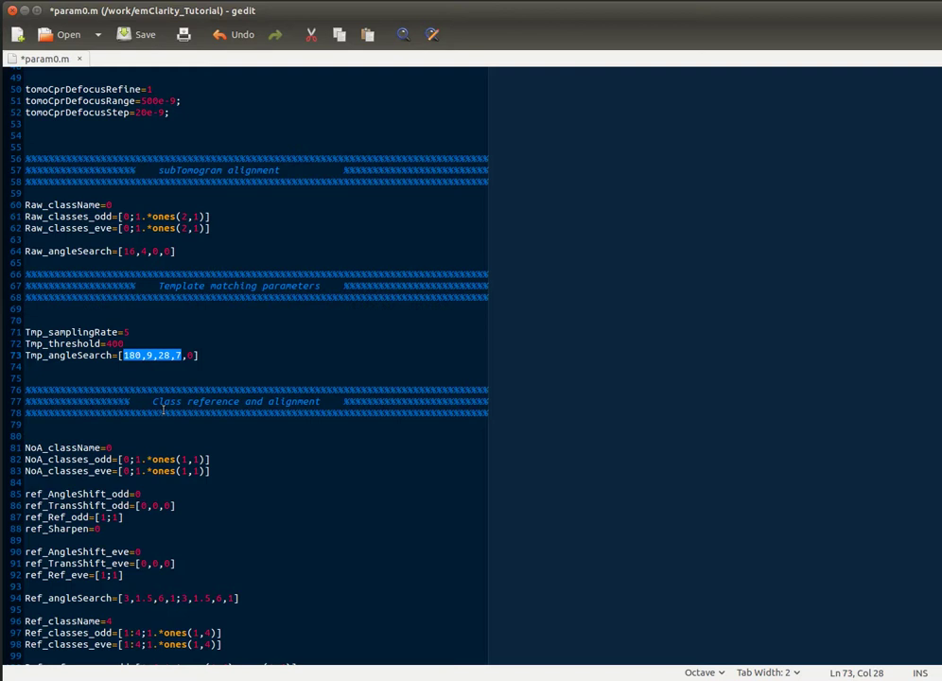
left_click(159, 354)
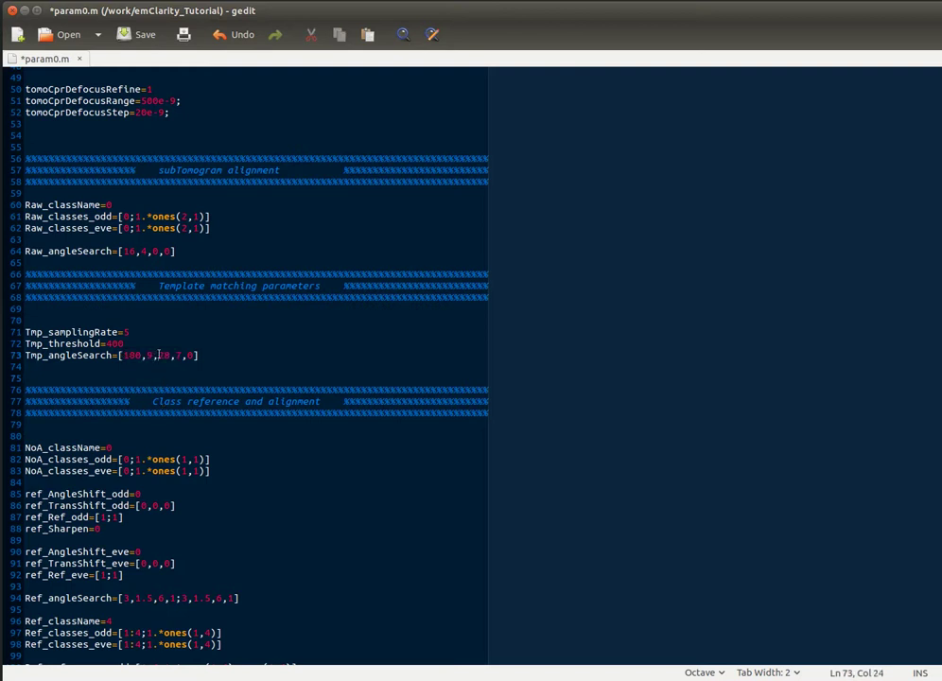
double_click(162, 355)
type("180")
key("Right")
key("shift+Right")
type("12")
key("Left")
key("Left")
key("Left")
key("Left")
key("Left")
key("Left")
key("Left")
key("Left")
key("shift+Right")
type("12")
- Re-enter 0 as the value of fscGoldSplitOnTomos in the FSC parameters
scroll(161, 389, "down", 3)
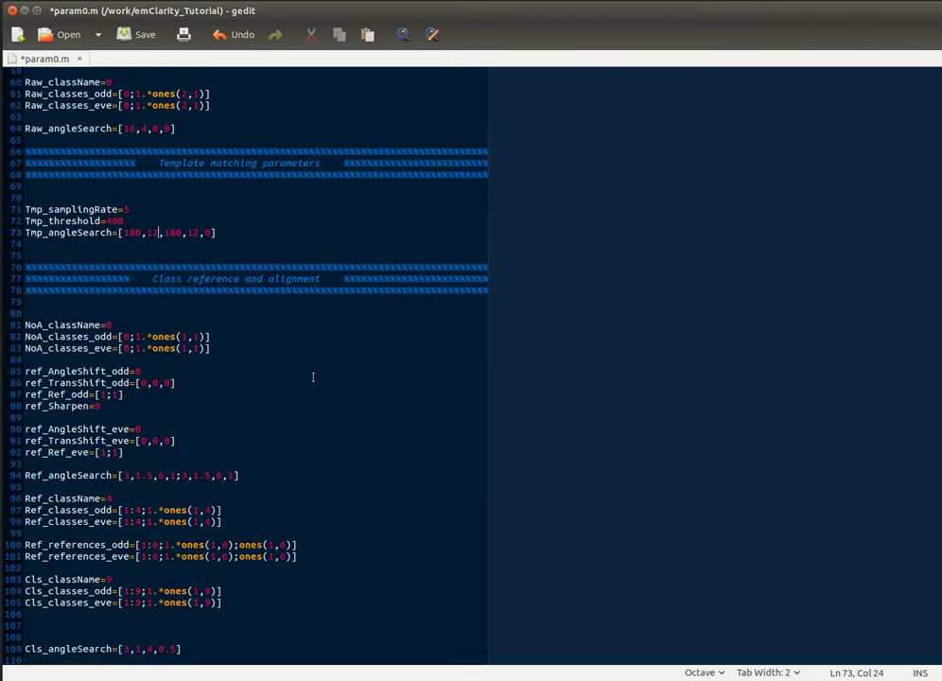
scroll(313, 377, "down", 3)
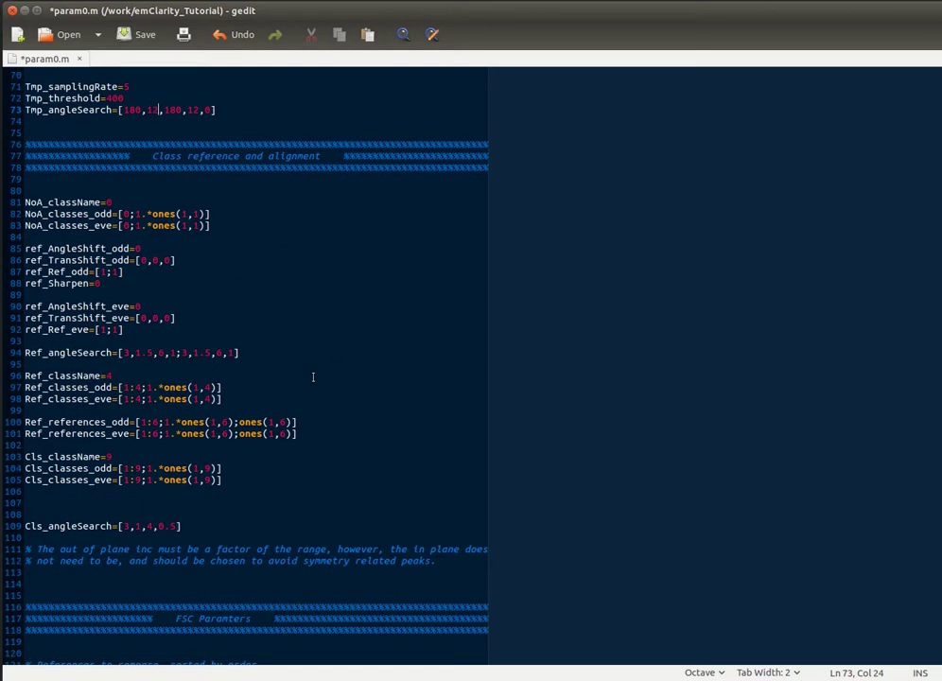
scroll(312, 378, "down", 7)
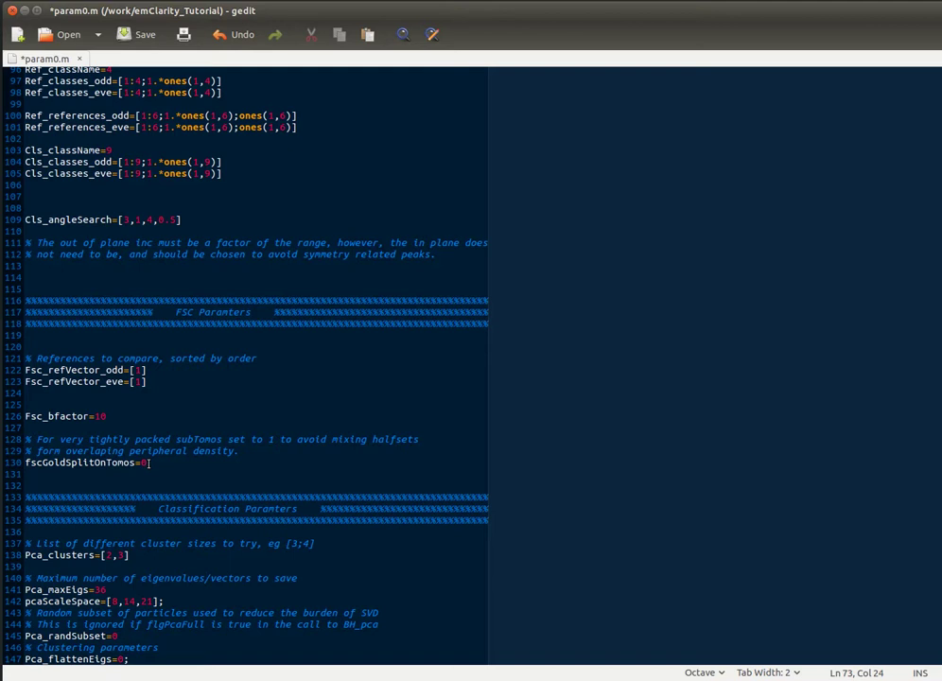
left_click(173, 463)
key("BackSpace")
type("0")
- Review the classification parameters and the microscope and CTF parameters, including defEstimate and flgAstigmatism
scroll(143, 360, "down", 5)
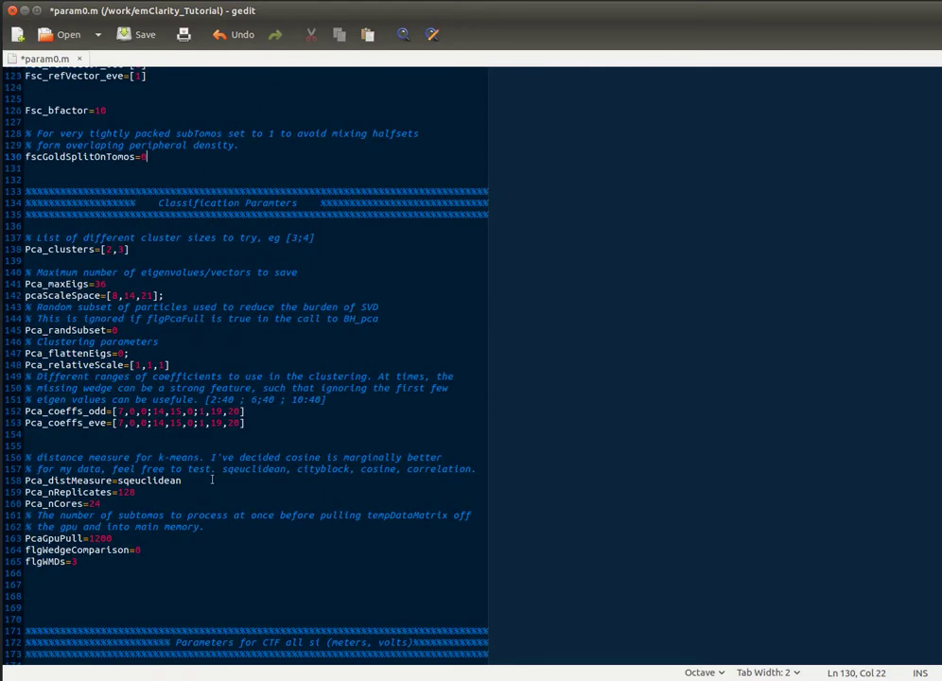
scroll(203, 370, "down", 5)
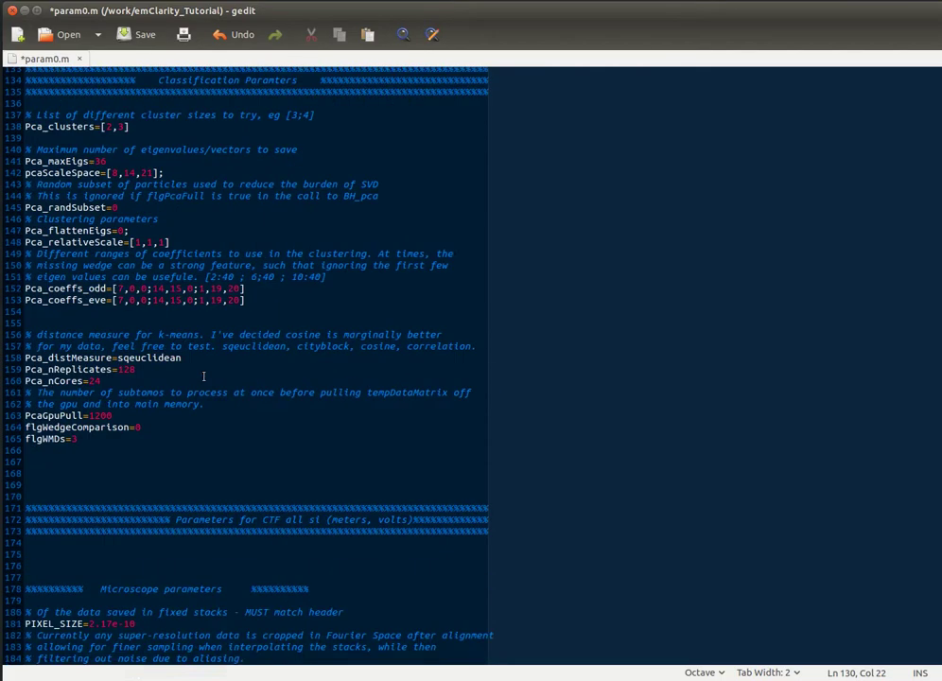
scroll(203, 370, "down", 3)
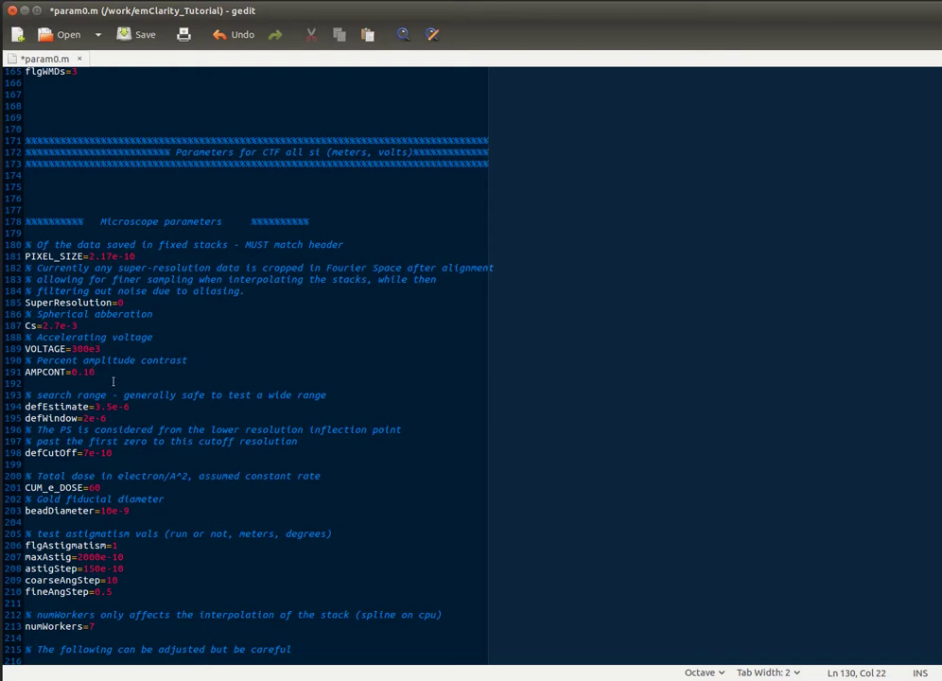
scroll(95, 428, "down", 2)
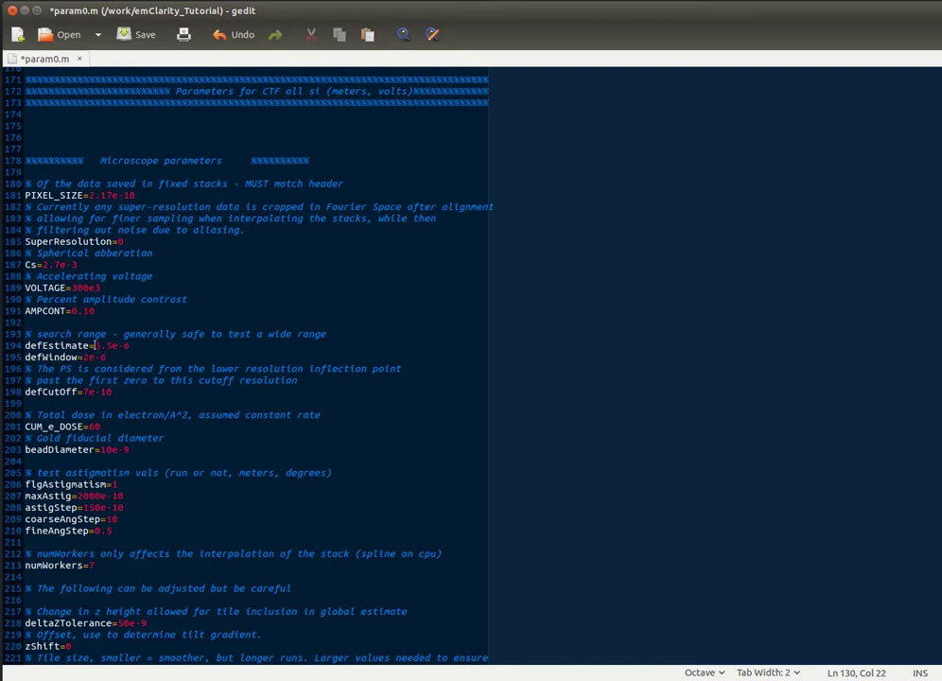
left_click_drag(95, 345, 111, 346)
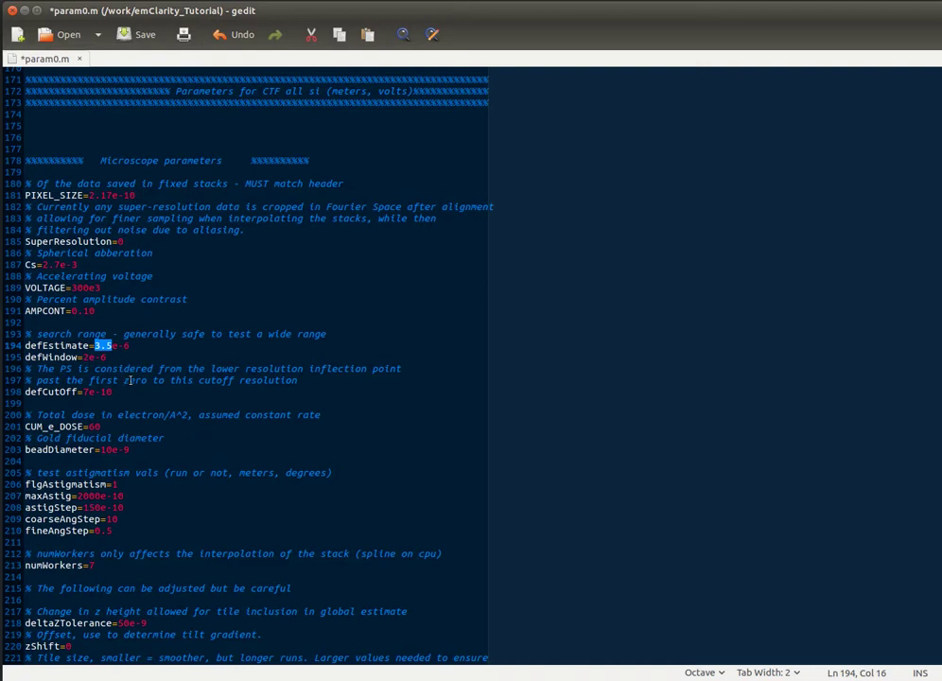
left_click(204, 369)
scroll(187, 392, "down", 2)
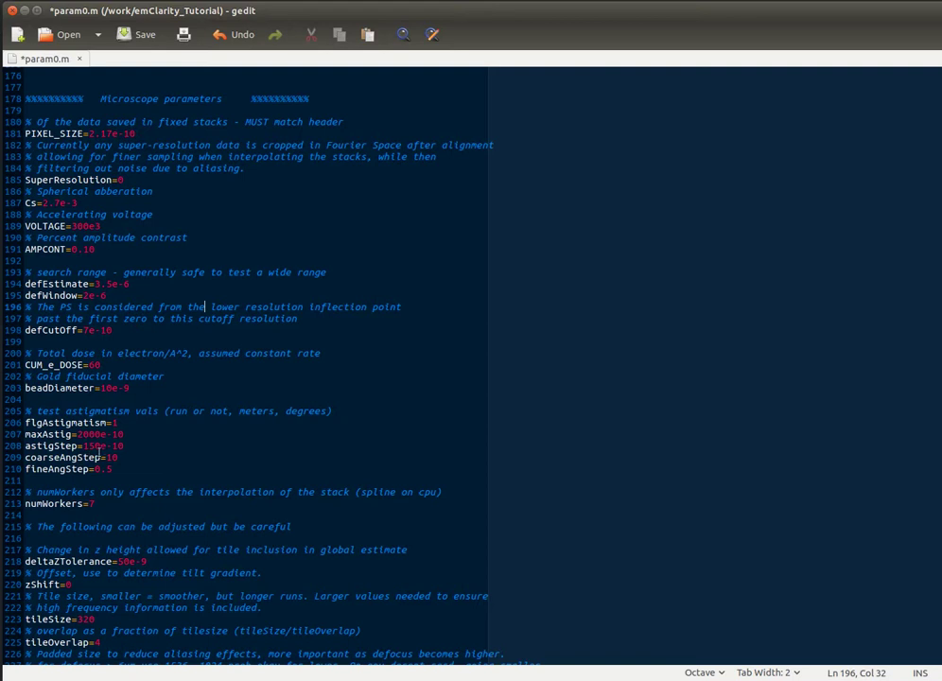
left_click(126, 423)
scroll(114, 481, "down", 3)
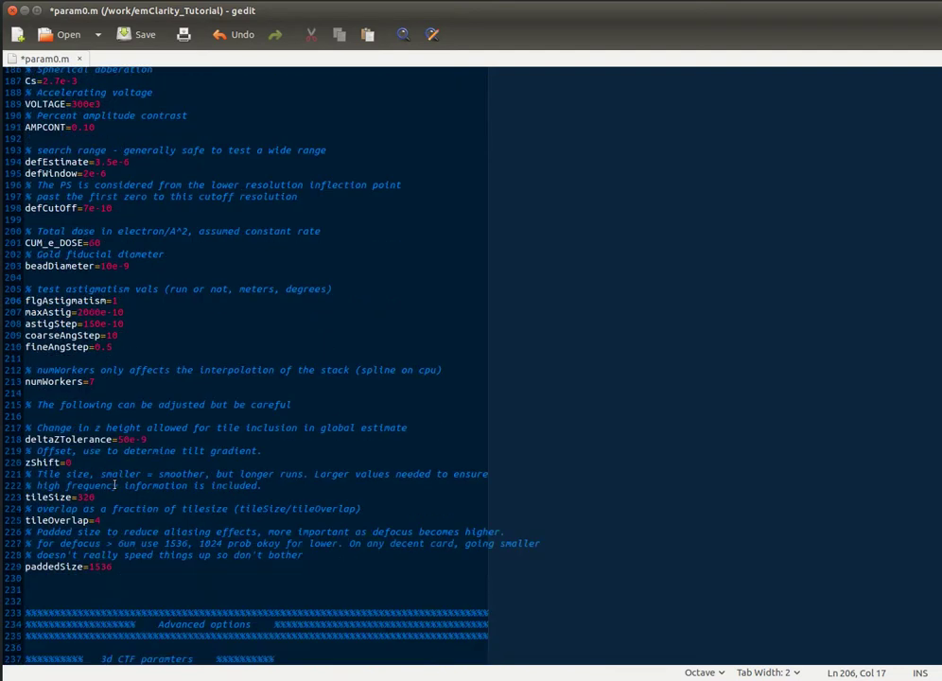
scroll(115, 480, "up", 2)
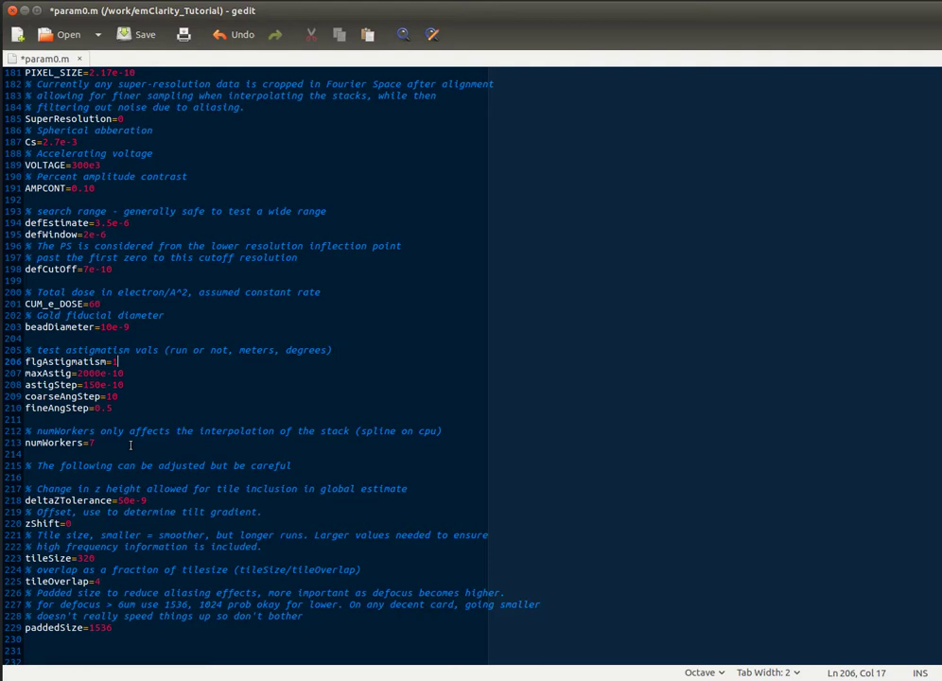
- Delete the numWorkers parameter together with its comment line from the microscope and CTF section
left_click_drag(130, 445, 24, 431)
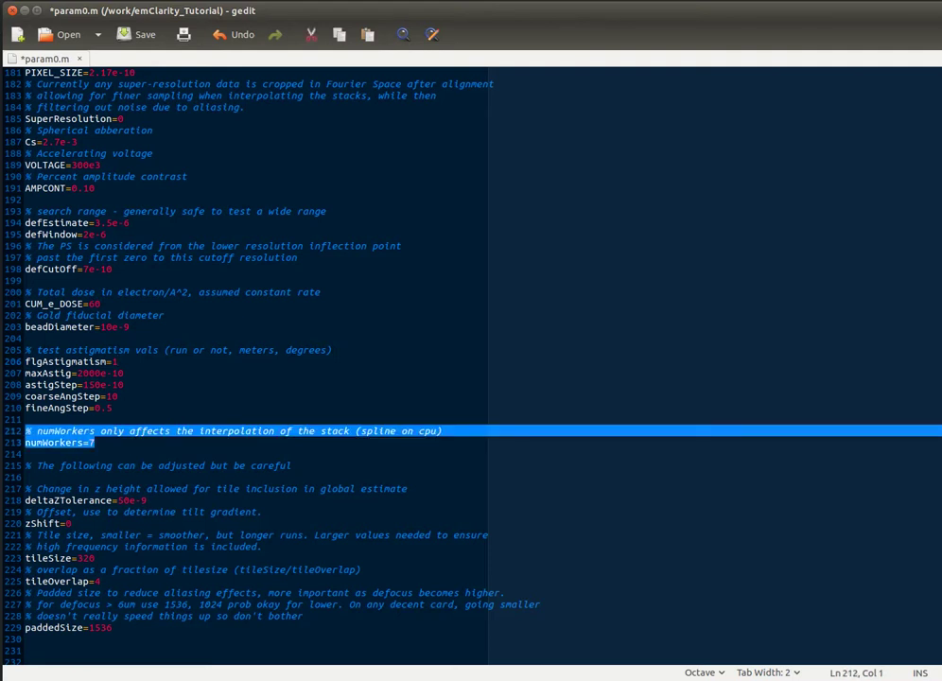
key("Delete")
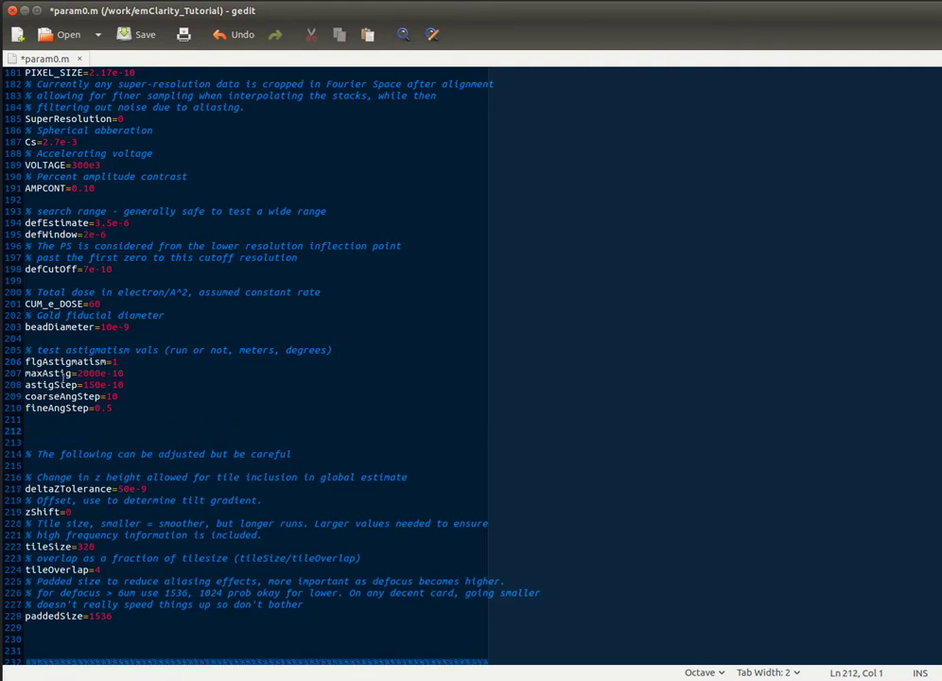
- Review the tile and padding settings from deltaZTolerance to paddedSize, and the 3D CTF parameters flgSlabPad and flgCtfStripWidth
scroll(63, 385, "down", 2)
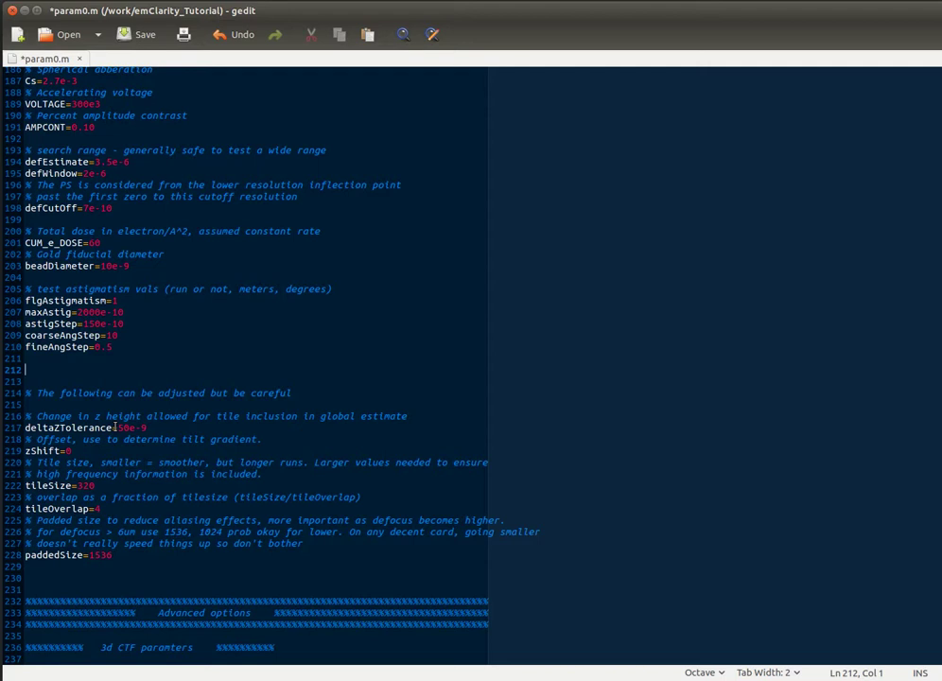
scroll(118, 380, "down", 3)
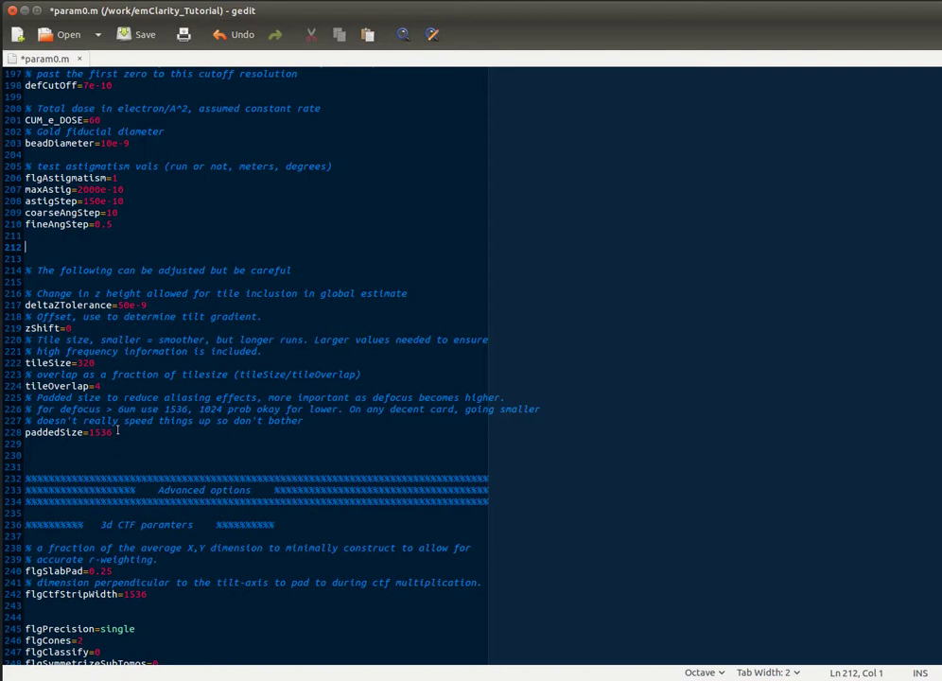
scroll(126, 428, "down", 4)
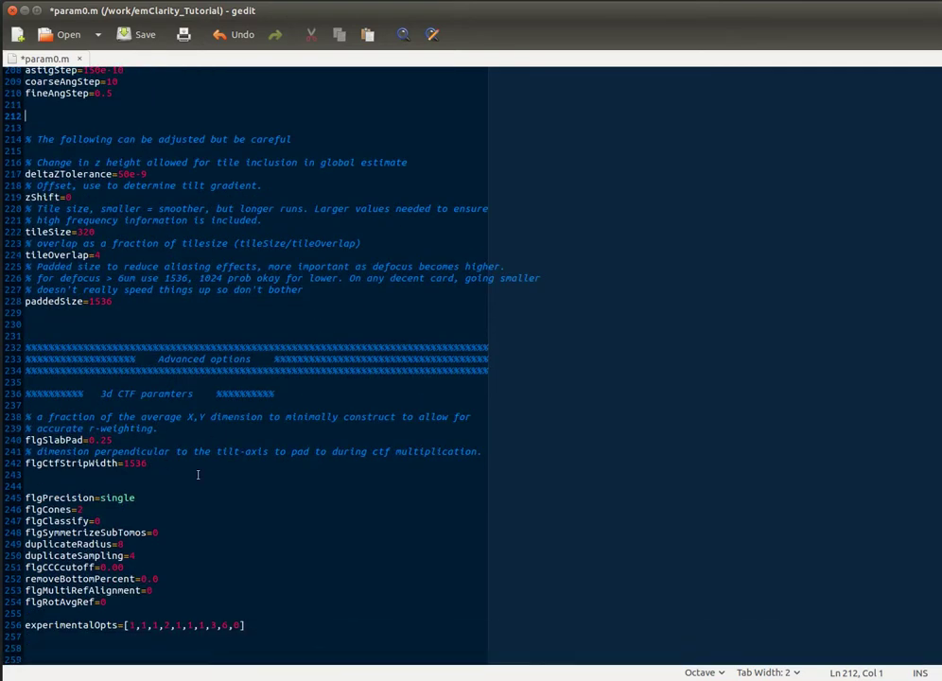
left_click_drag(175, 460, 25, 440)
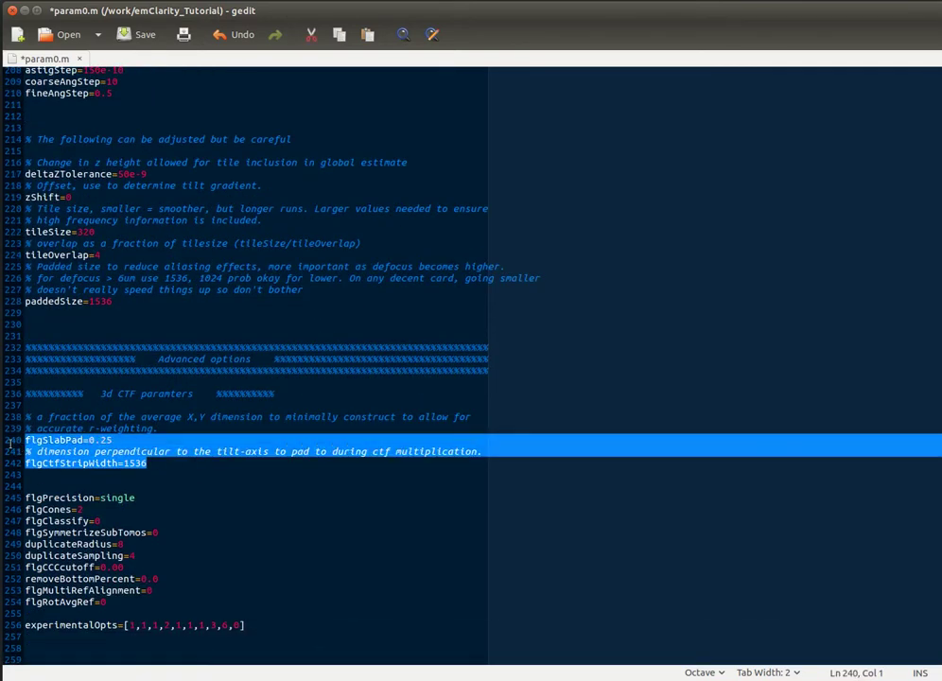
left_click(220, 469)
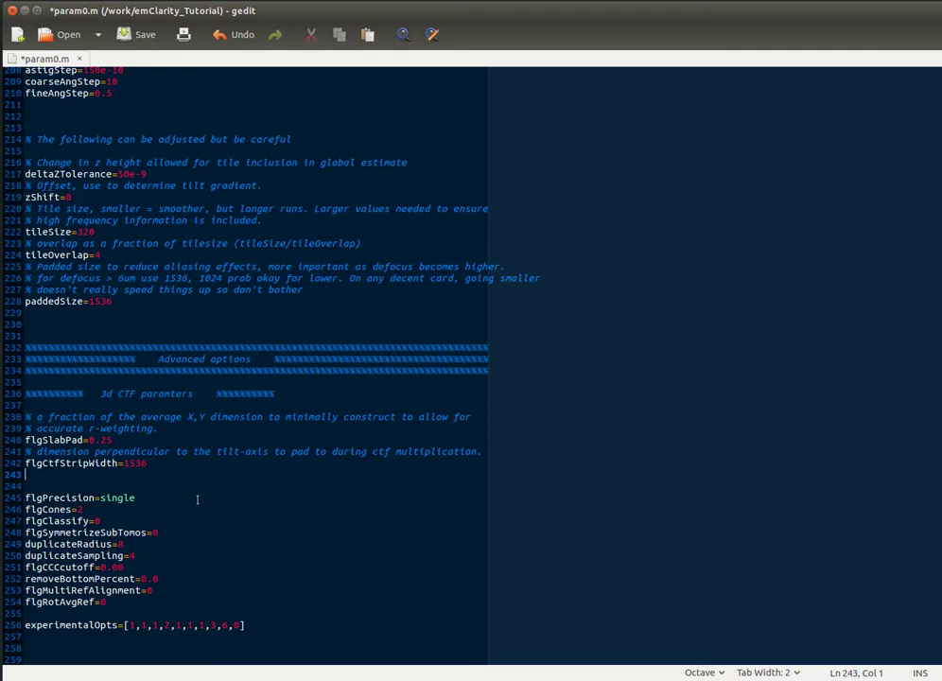
- Examine the remaining advanced options, including flgCones, flgClassify, duplicateRadius and duplicateSampling, and return to the beginning of the parameter file
left_click(91, 508)
left_click(119, 522)
key("Down")
key("End")
left_click_drag(147, 558, 21, 545)
left_click(142, 566)
double_click(142, 566)
left_click(140, 556)
scroll(183, 641, "up", 20)
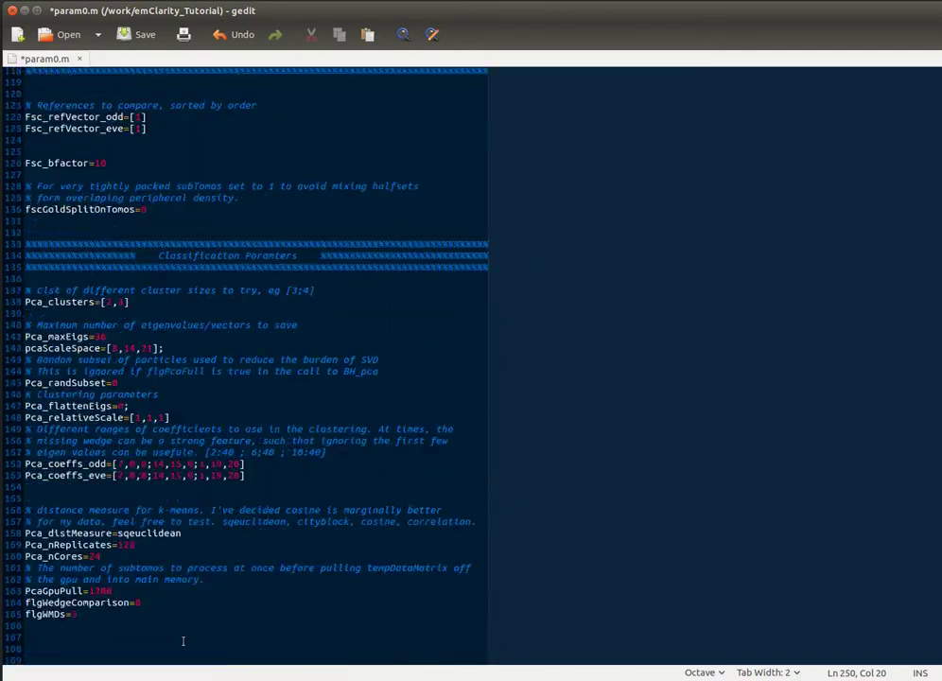
scroll(182, 636, "up", 20)
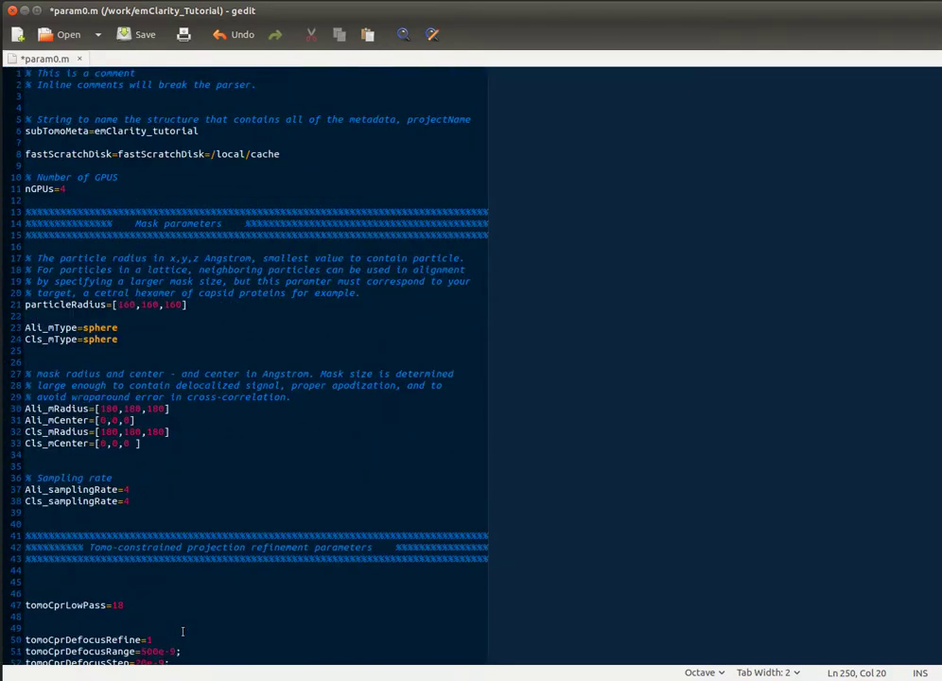